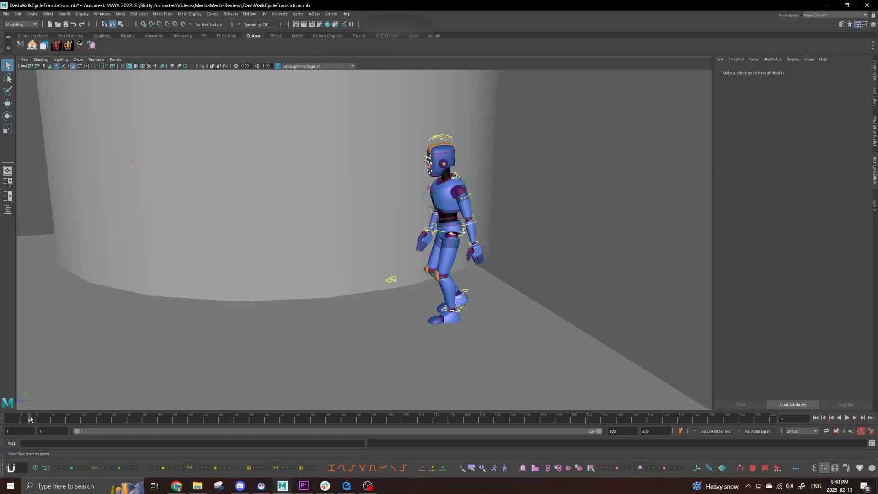
- Go to frame 40 and select the character rig's master_02_CTRL ground control
drag(30, 420, 160, 430)
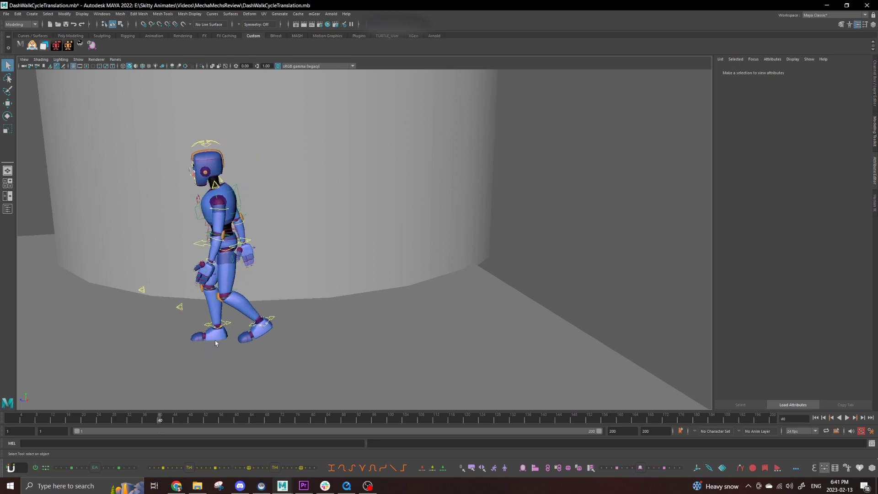
key(alt+2)
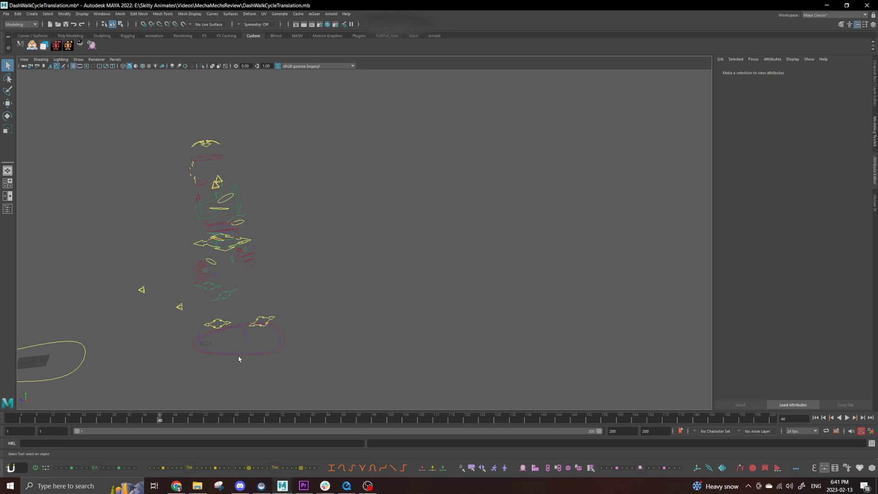
click(236, 355)
key(alt+2)
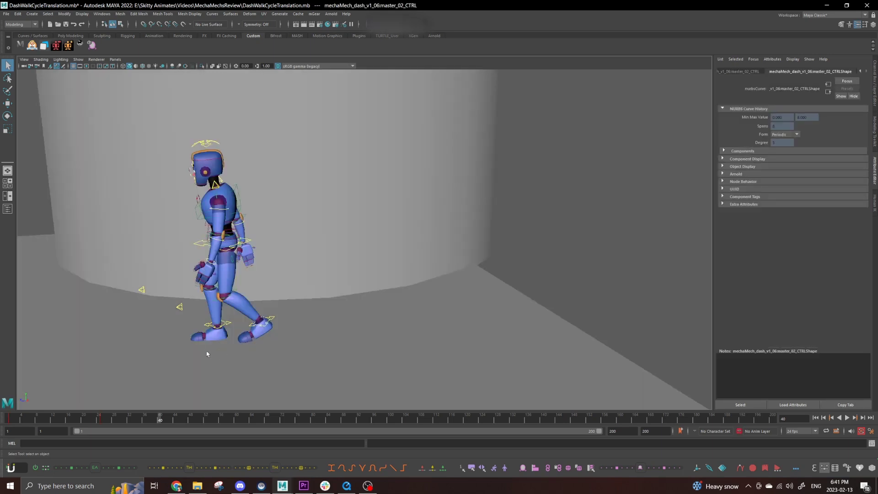
- Switch to the animation menu set and apply Redirect to the master control with Rotation and translation
alt+middle_drag(192, 344, 305, 349)
alt+drag(305, 349, 350, 357)
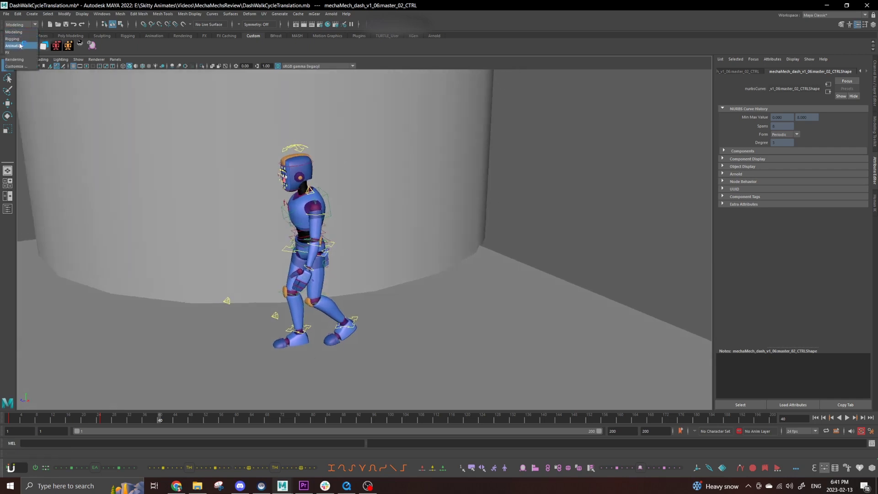
click(21, 46)
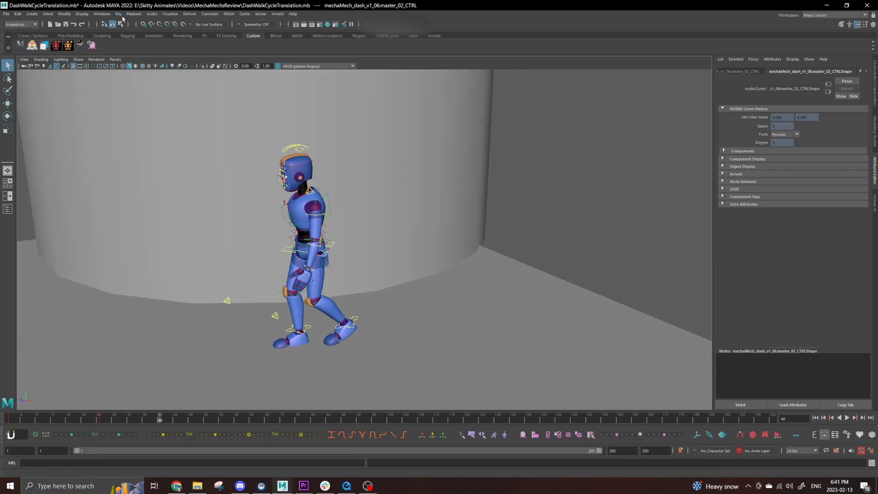
click(120, 15)
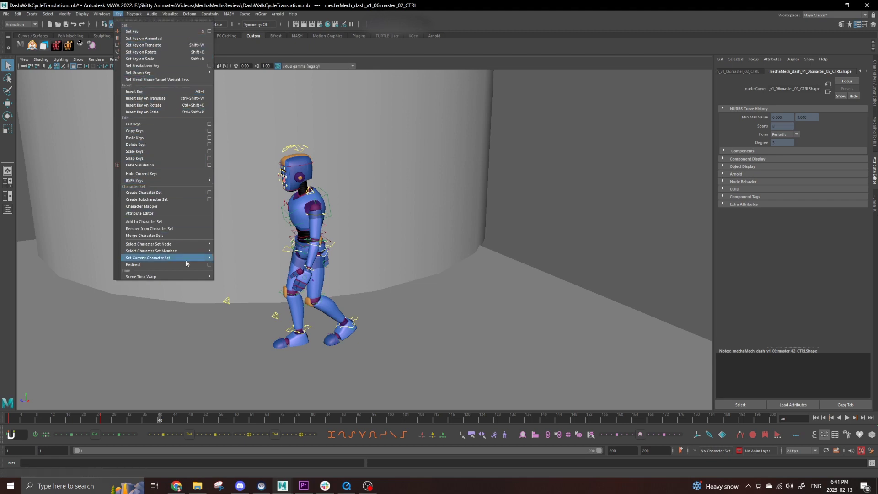
click(210, 265)
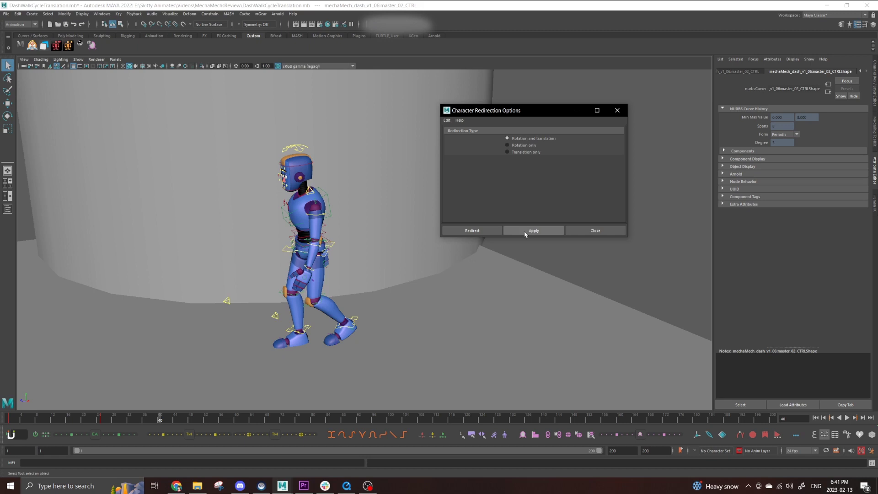
click(607, 234)
- Move the rotation offset control to the toe tip of the planted front foot at frame 40, about X -11.3 and Z -133.3
alt+drag(293, 233, 349, 279)
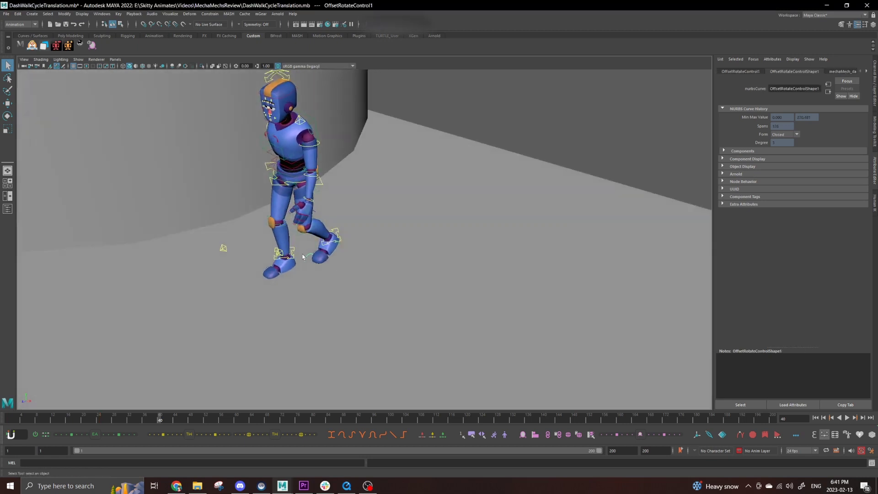
alt+right_drag(303, 257, 368, 335)
key(4)
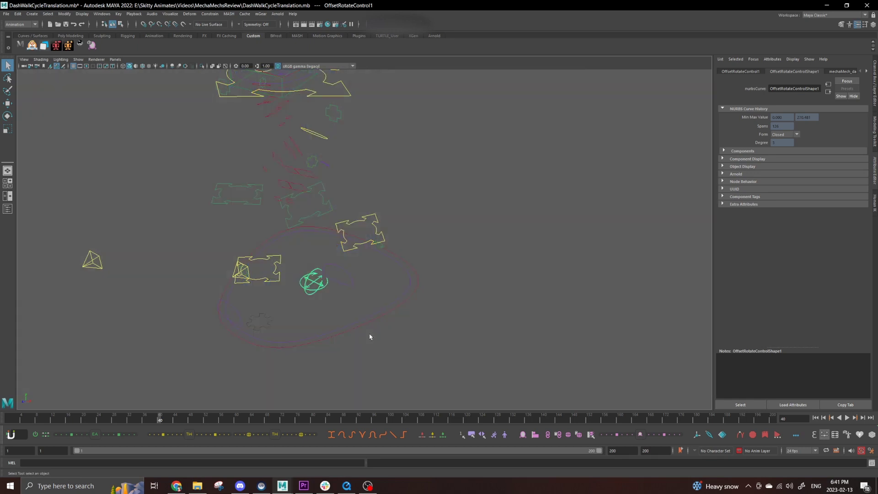
alt+drag(386, 333, 365, 331)
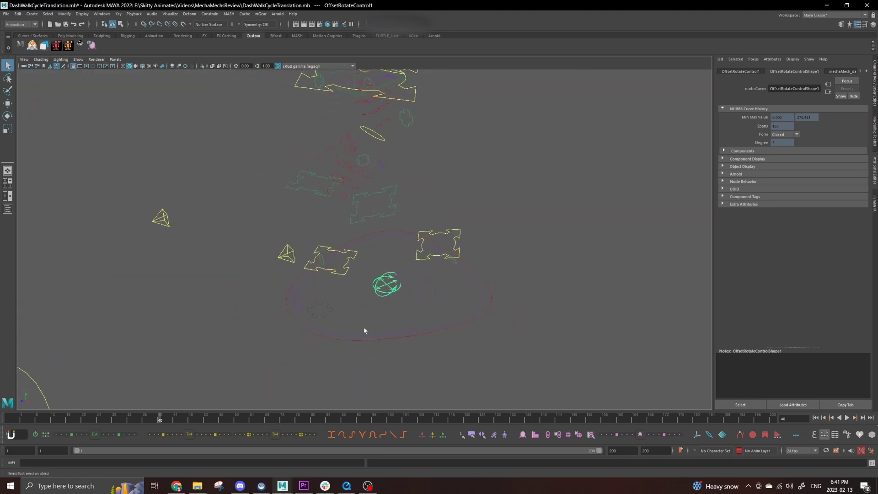
key(f)
scroll(389, 315, down, 6)
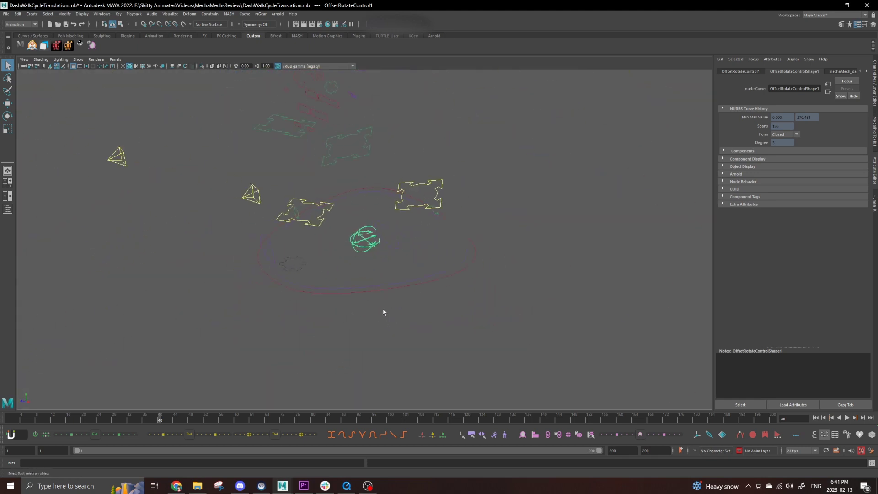
key(5)
alt+drag(398, 312, 416, 317)
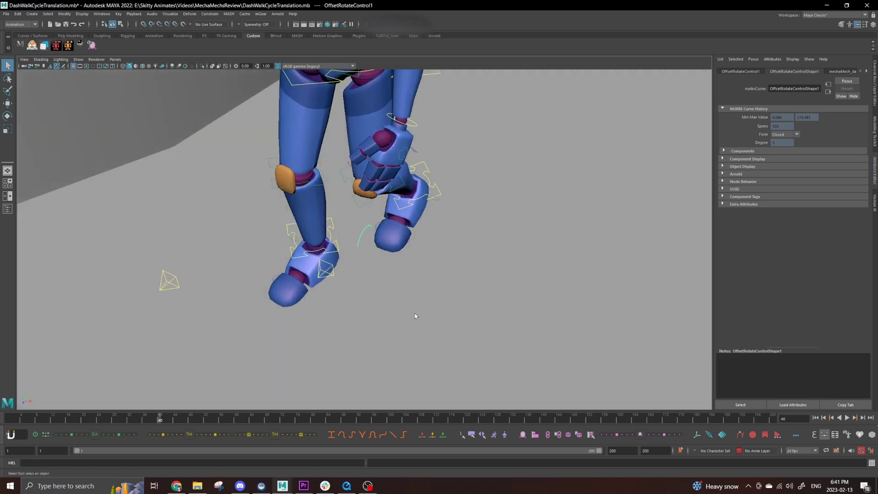
key(w)
alt+drag(379, 286, 405, 290)
alt+drag(400, 250, 366, 265)
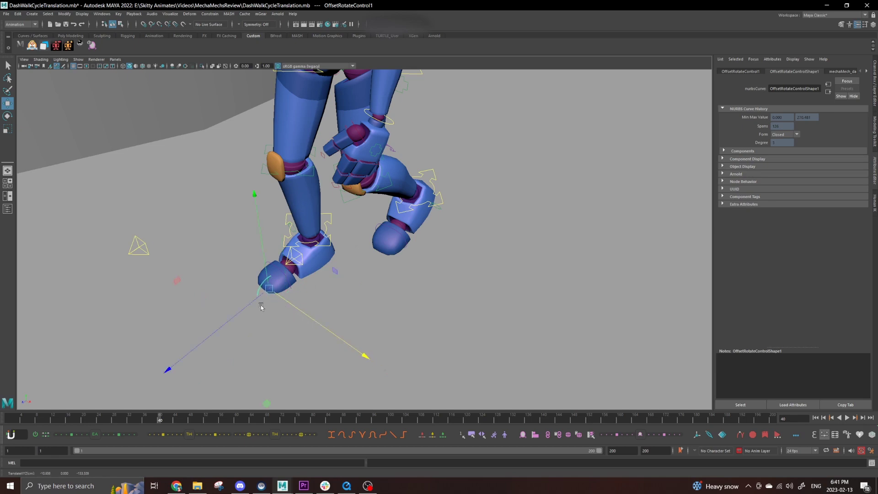
alt+drag(261, 308, 350, 341)
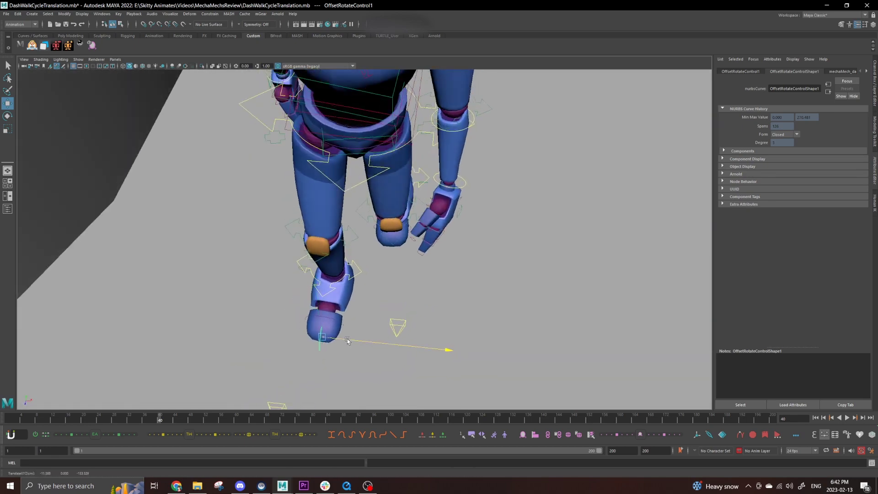
alt+drag(490, 360, 423, 348)
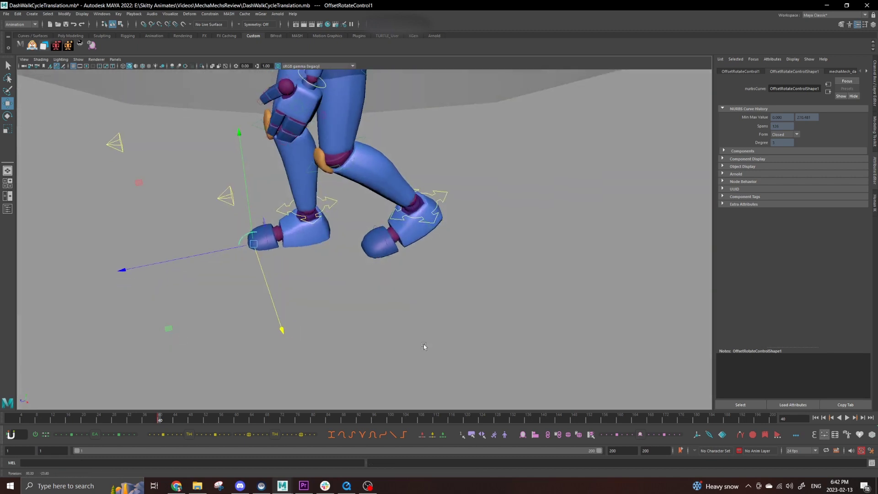
- Turn the character at frame 48 by setting the rotation offset control's Rotate Y to -12
drag(161, 420, 190, 428)
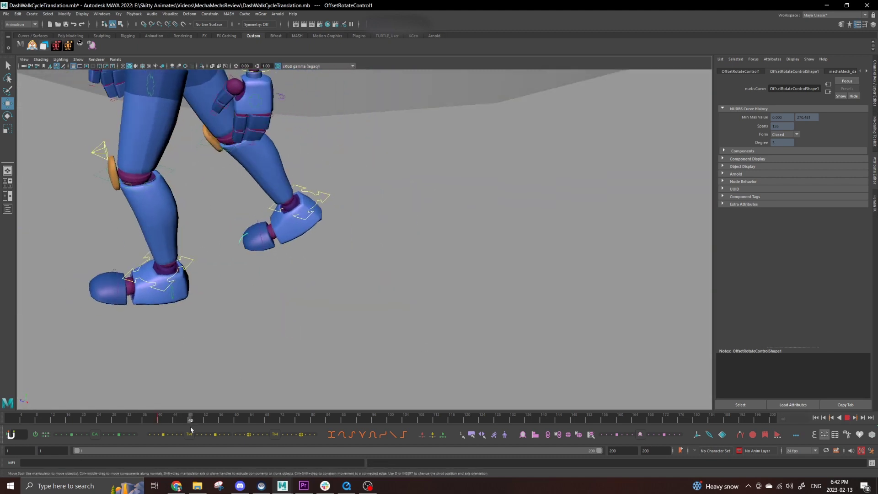
alt+drag(259, 313, 318, 332)
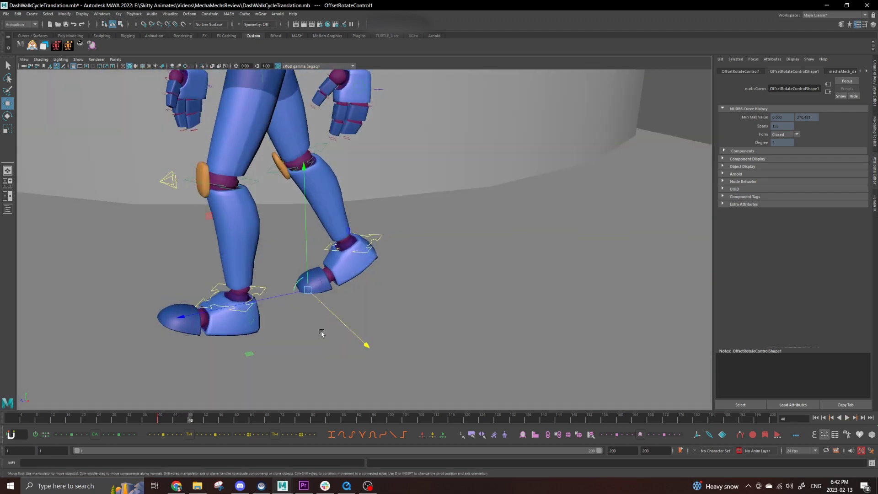
key(ctrl+a)
alt+drag(333, 296, 359, 339)
key(e)
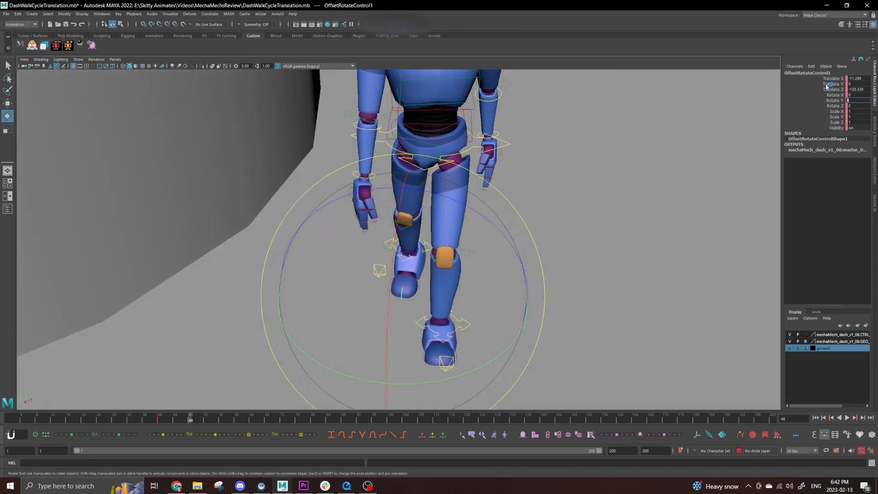
key(Return)
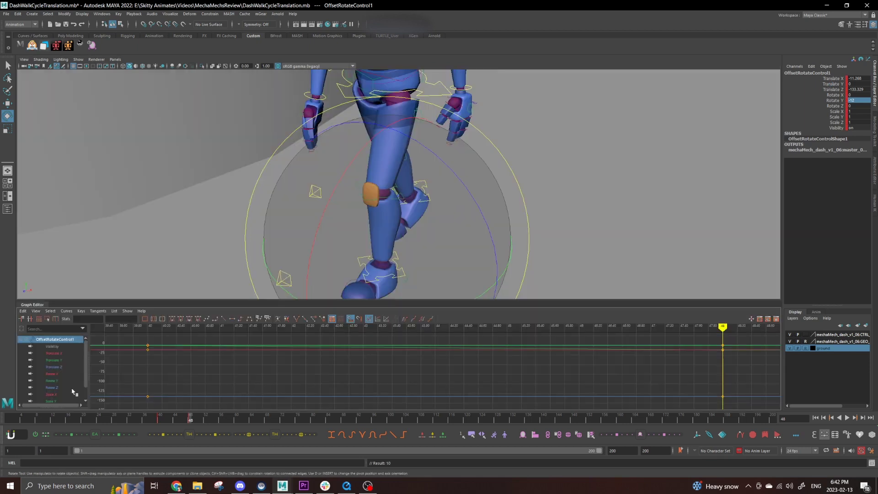
- Smooth the offset control's Rotate Y curve between the keys at frames 40 and 48 and scrub through the turn
click(60, 381)
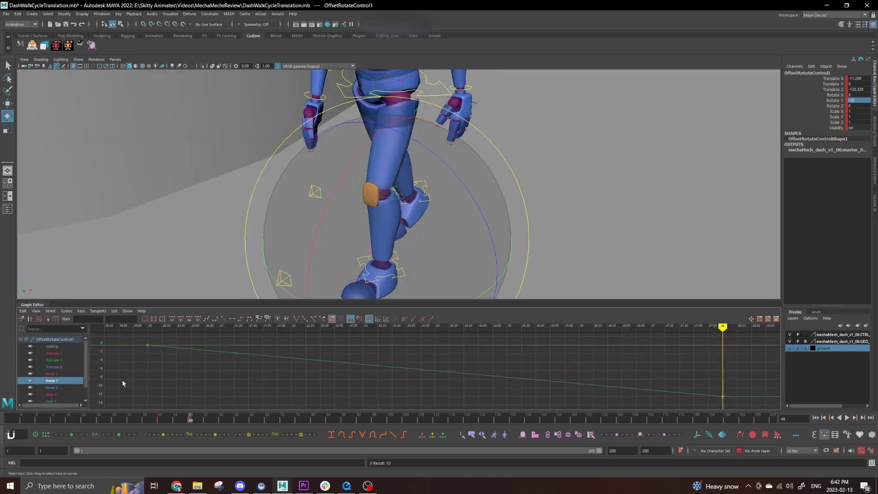
key(f)
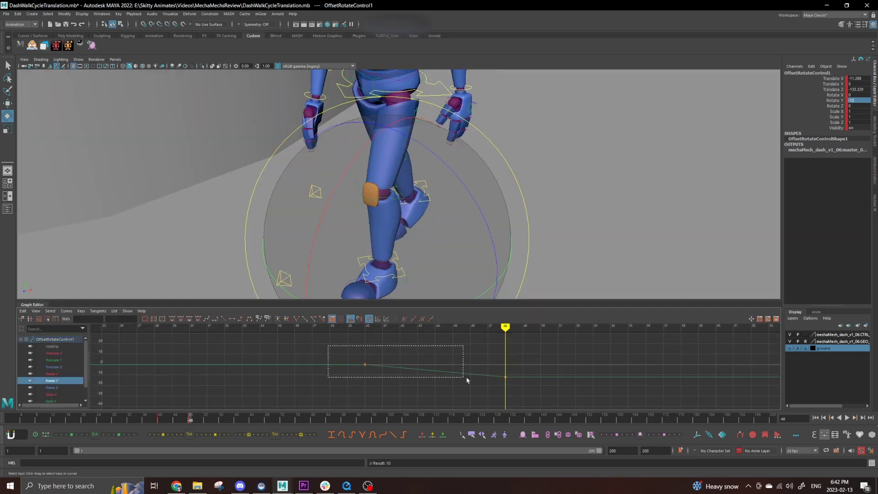
drag(537, 399, 537, 399)
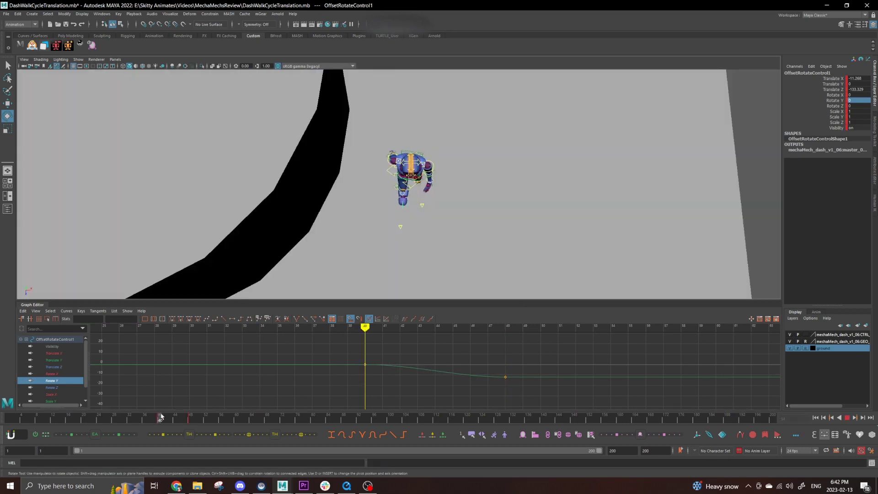
drag(159, 413, 198, 414)
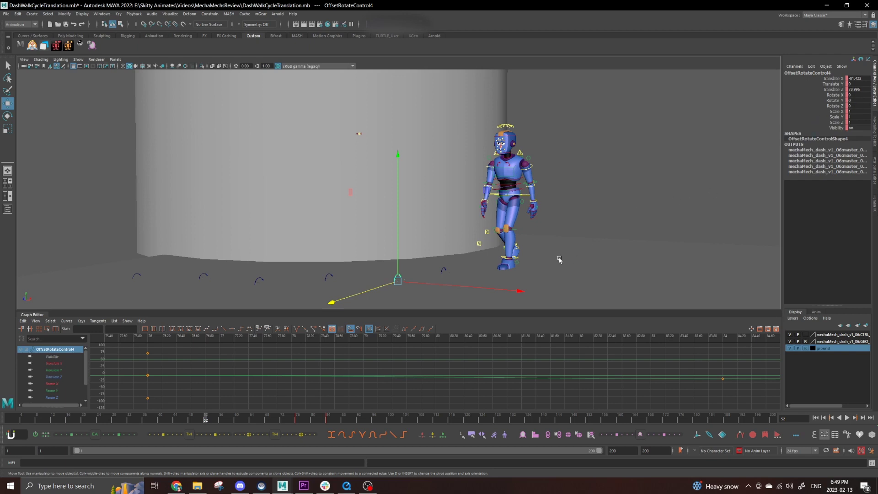
- Examine the character's turning path and the row of offset controls around the cylinder, scrubbing back to frame 17
alt+drag(465, 267, 485, 271)
alt+right_drag(543, 278, 457, 253)
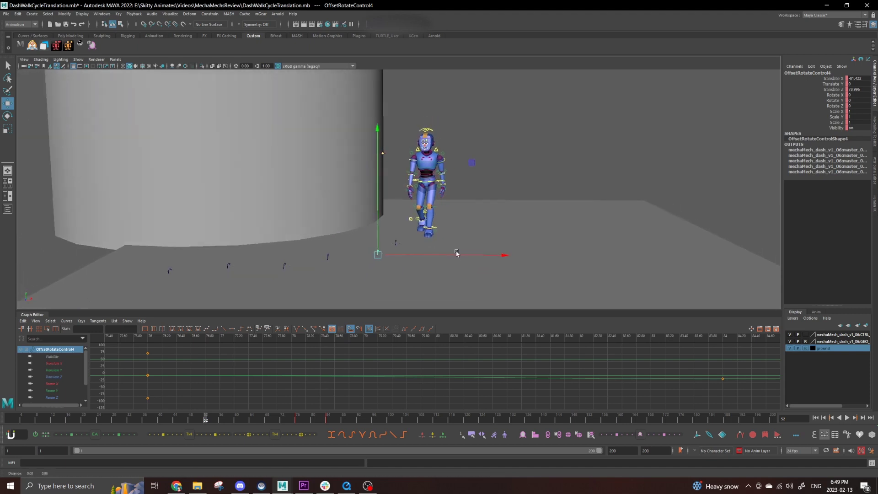
alt+middle_drag(458, 253, 452, 272)
alt+drag(453, 273, 451, 275)
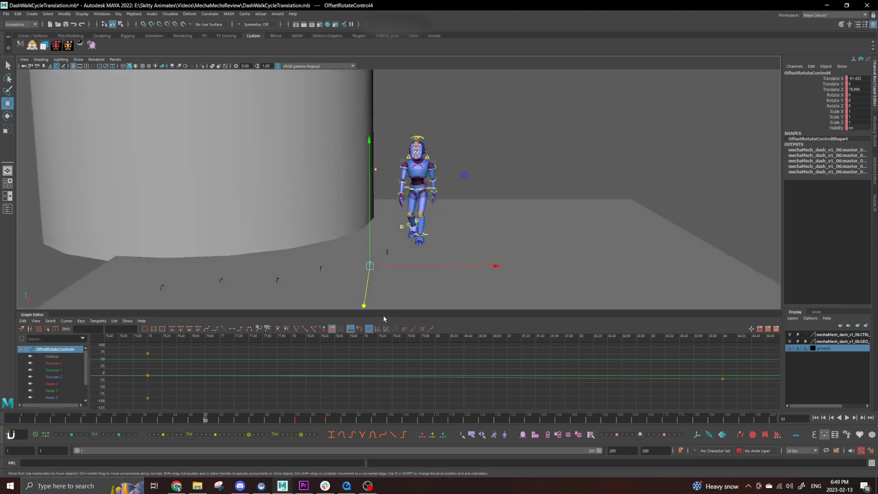
drag(206, 421, 71, 421)
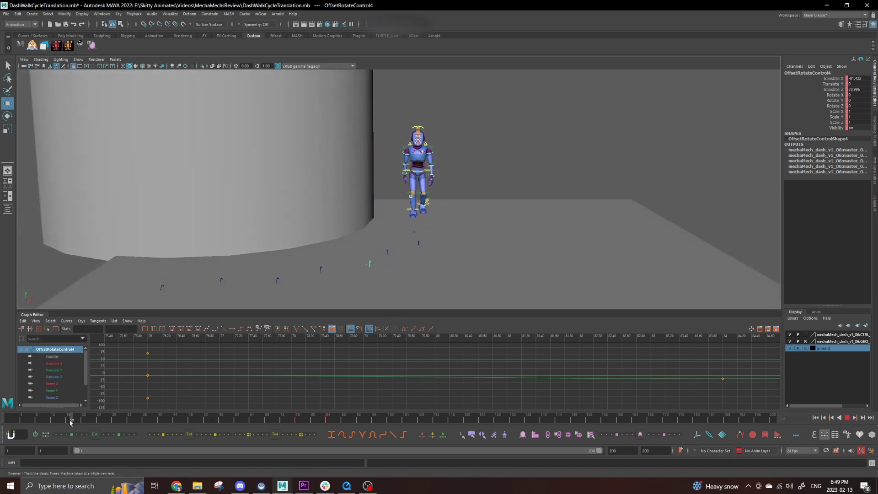
alt+right_drag(338, 149, 594, 237)
alt+middle_drag(402, 229, 313, 287)
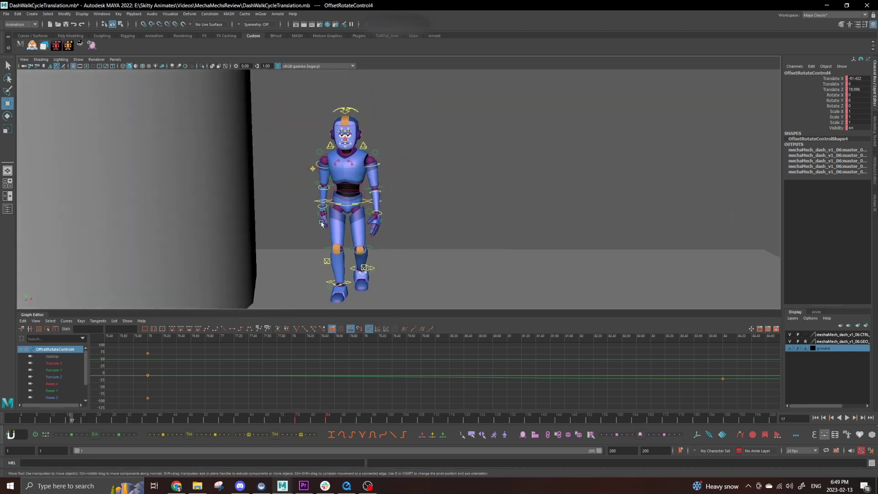
- Create an animation layer from the selected hip and spine controls and name it Banking
click(327, 204)
alt+right_drag(327, 205, 495, 268)
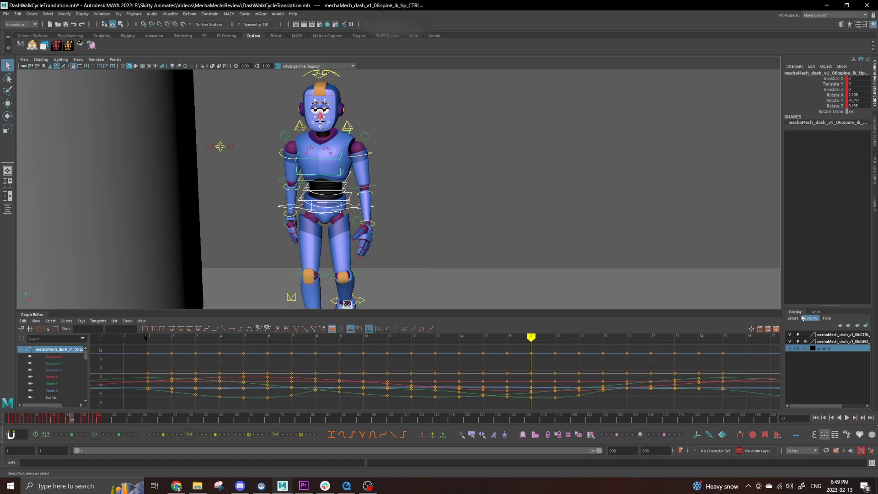
click(817, 311)
click(793, 318)
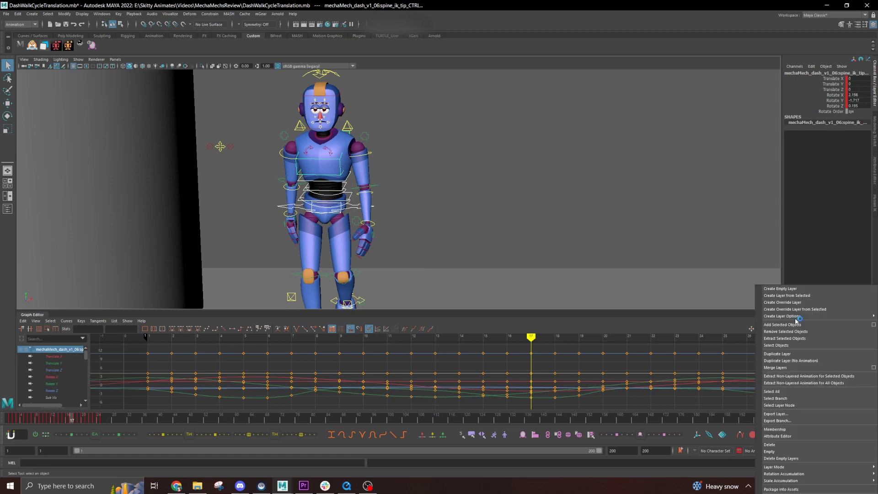
click(788, 295)
click(837, 336)
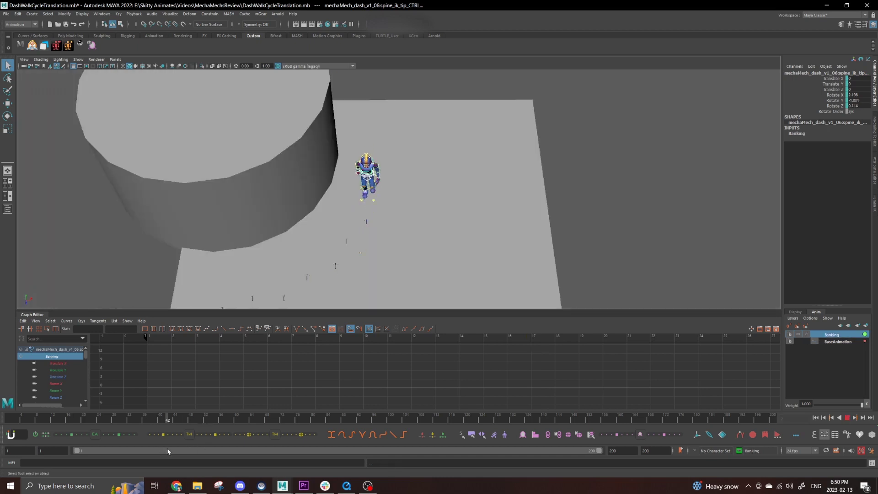
- Key the selected body controls on the Banking layer at the turn's start, frame 40, and its end, frame 132
key(s)
drag(159, 419, 505, 438)
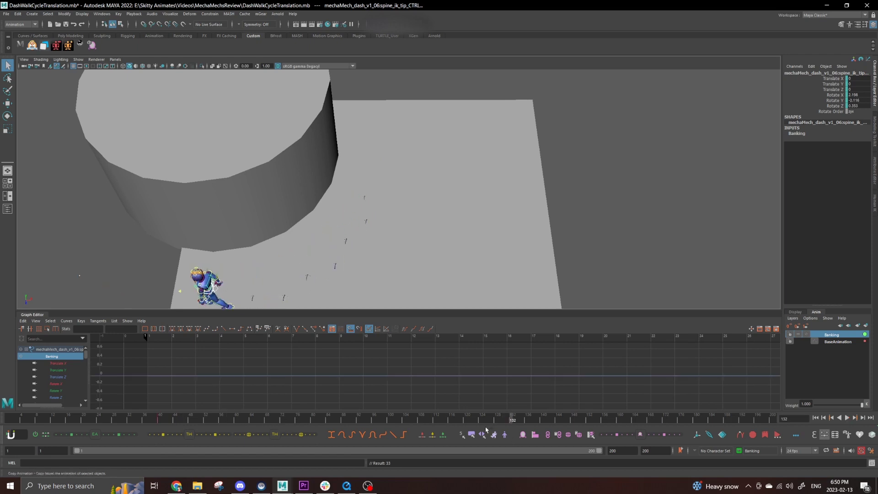
key(alt+v)
- Key a body lean into the turn at frame 87 on the Banking layer and give all its keys plateau tangents
alt+drag(268, 300, 316, 259)
alt+middle_drag(345, 297, 326, 219)
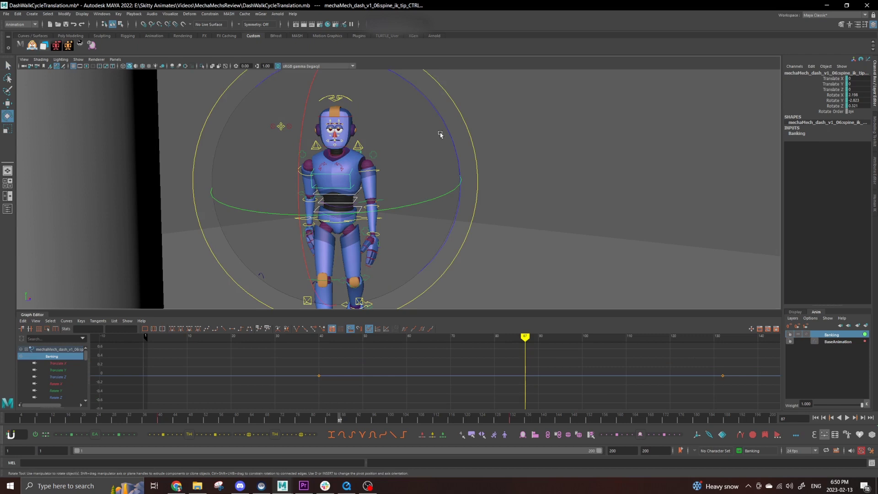
mouse_move(440, 134)
mouse_down()
mouse_move(439, 122)
mouse_move(434, 145)
mouse_up()
key(Up)
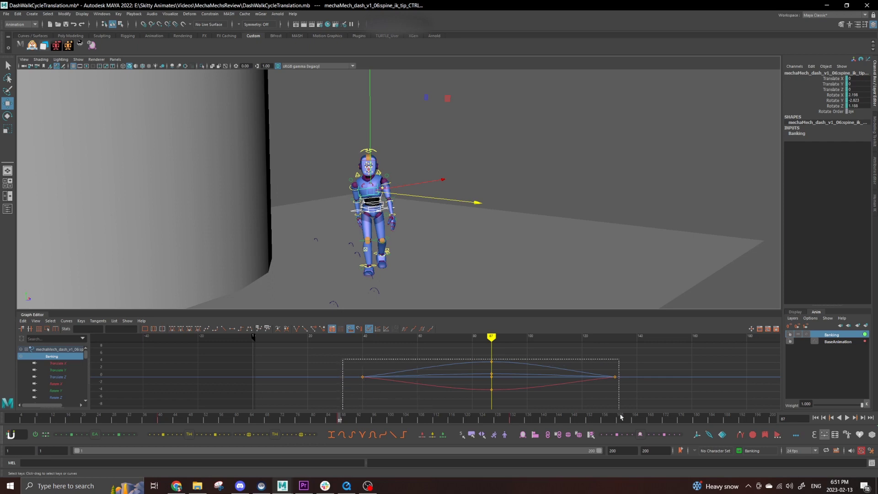
drag(621, 417, 611, 409)
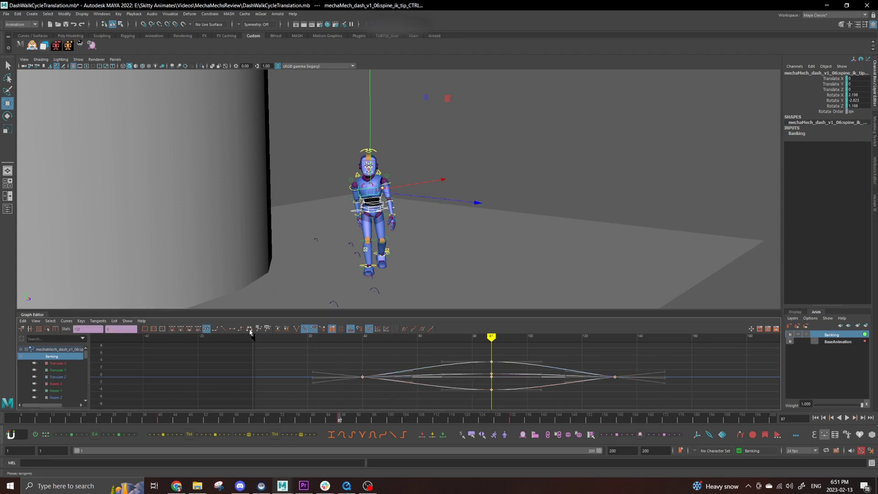
click(249, 330)
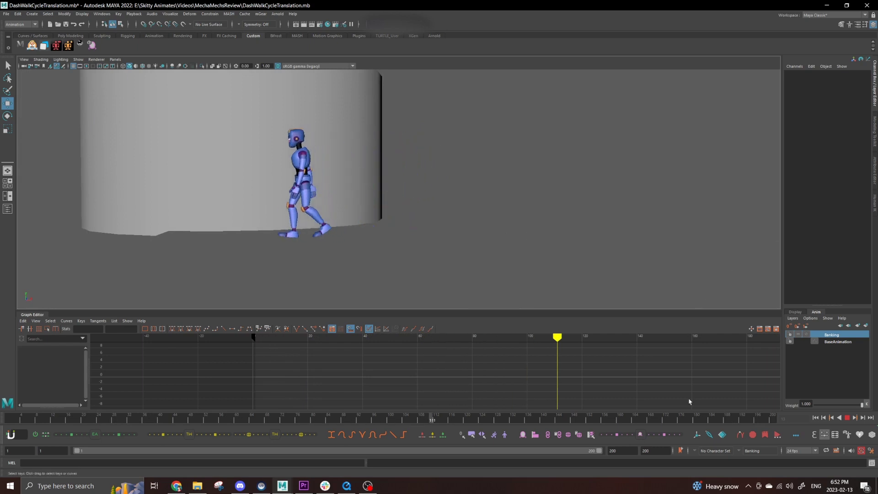
- Add the neck and eye aim controls to the Banking animation layer
key(Escape)
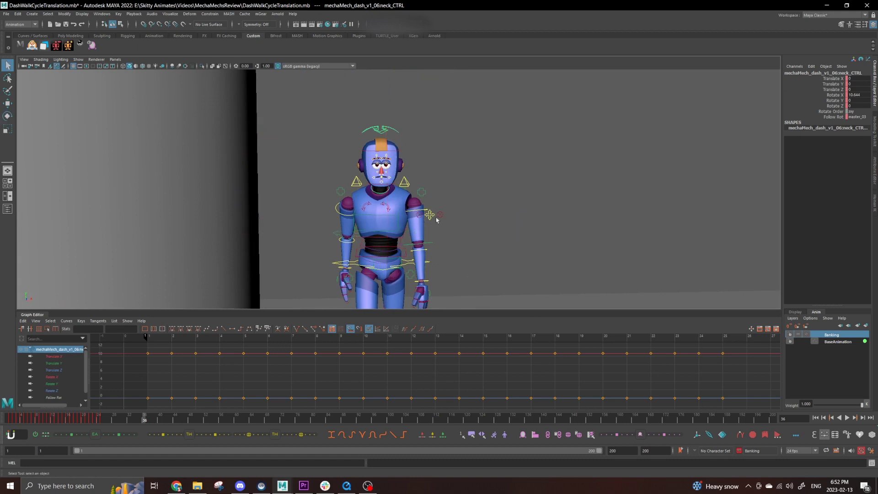
click(430, 216)
right_click(829, 337)
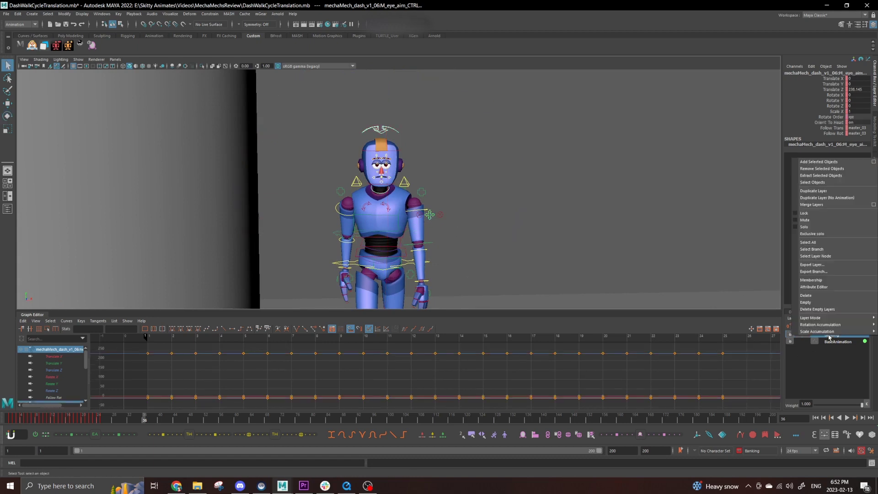
click(815, 162)
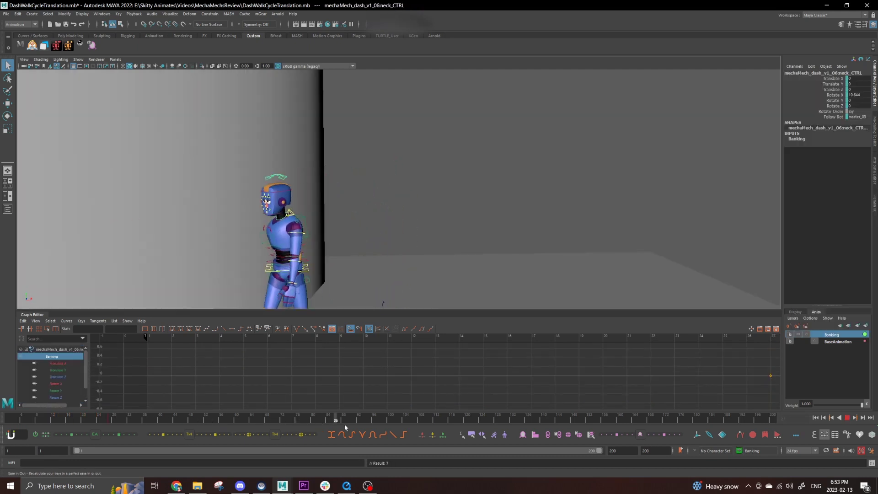
- Key the neck control on the Banking layer at the end of the turn, frame 117
key(alt+v)
scroll(363, 255, down, 5)
alt+drag(363, 255, 451, 263)
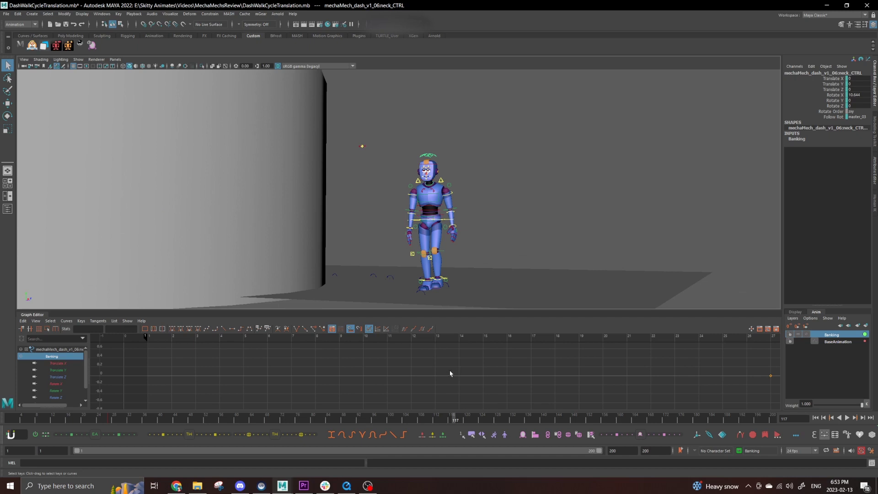
- Rotate the neck control at frame 71 to look into the turn, with Rotate Y about -19
drag(456, 427, 279, 433)
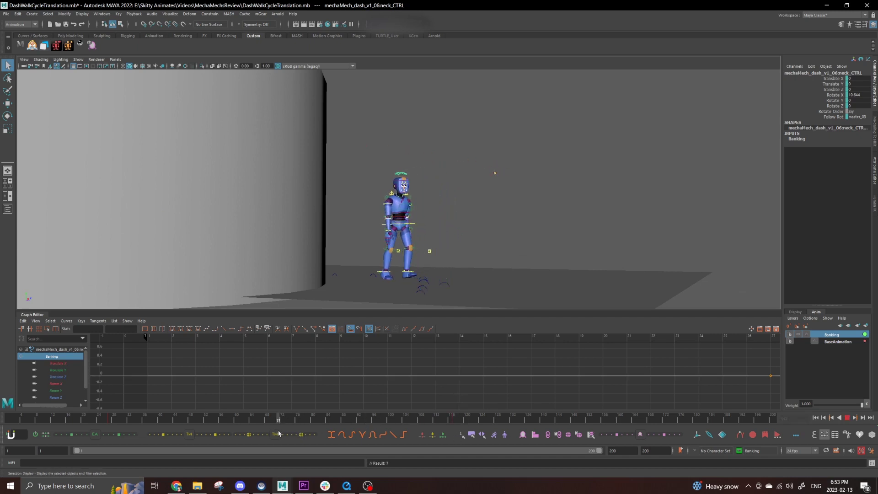
key(e)
drag(472, 201, 329, 288)
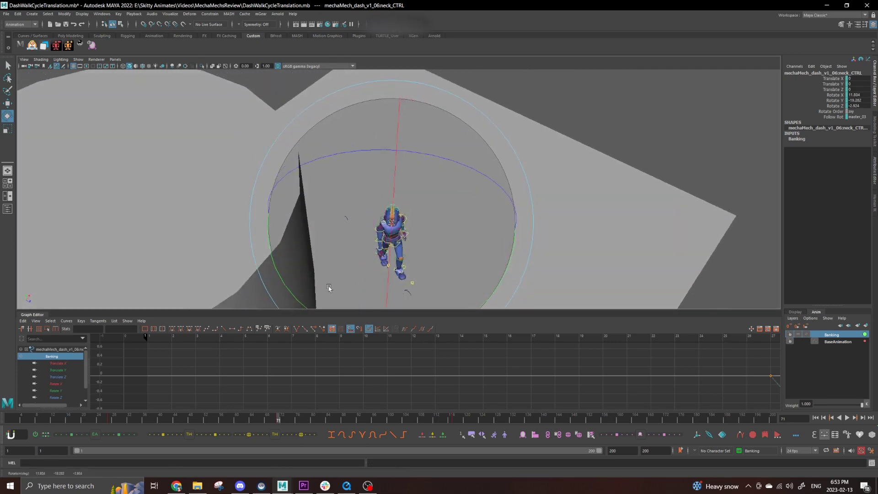
drag(479, 185, 467, 167)
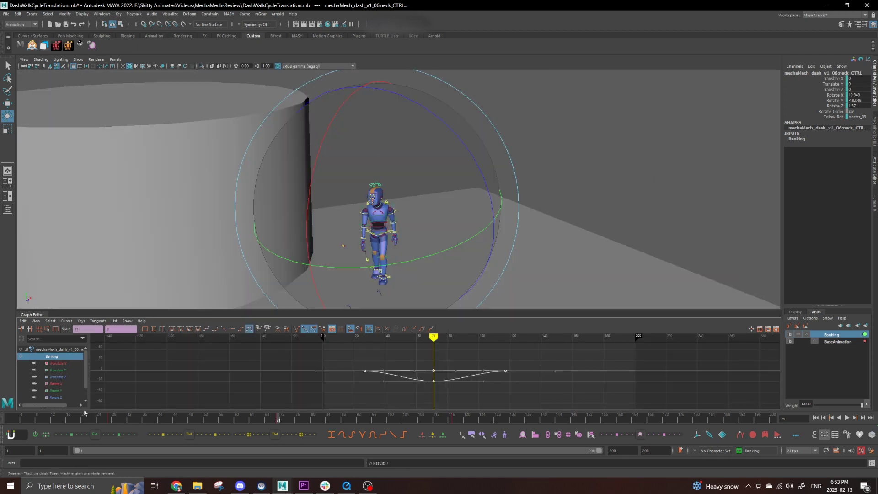
- Key the eye aim control at frame 20 and at the turn's end, and move it toward the cylinder at frame 44
drag(84, 413, 334, 420)
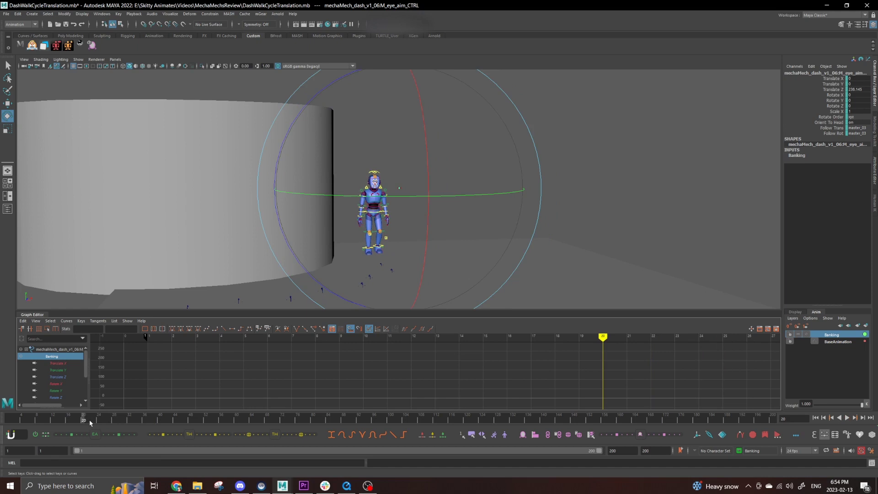
drag(89, 420, 442, 435)
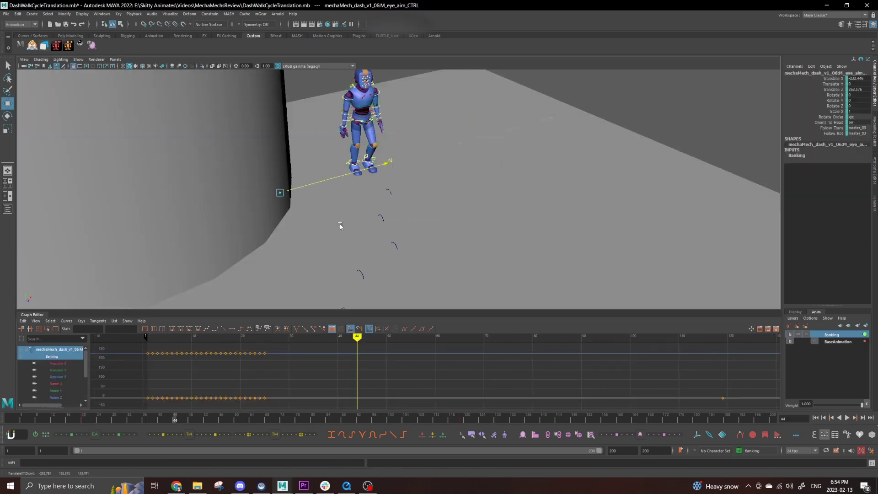